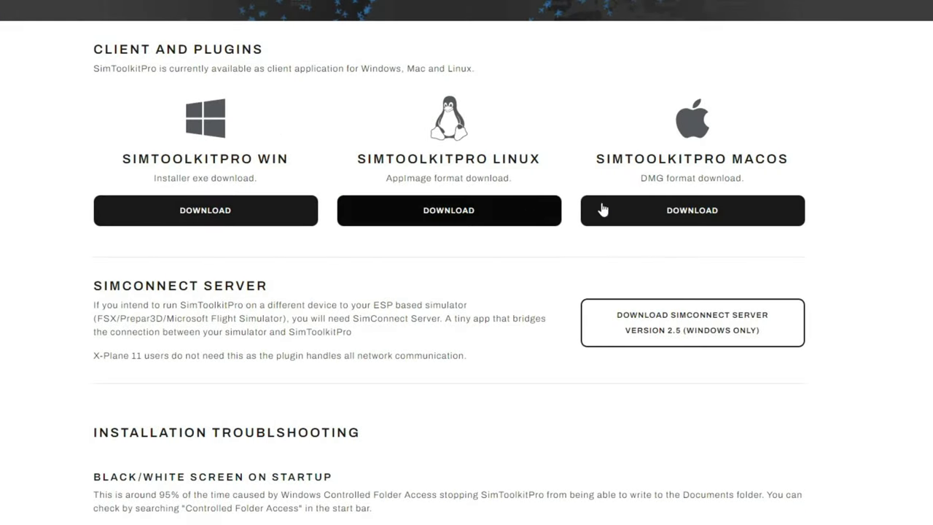
Download the SimToolkitPro Win installer from the Client and Plugins section.
{"action": "left_click", "coordinate": [192, 224]}
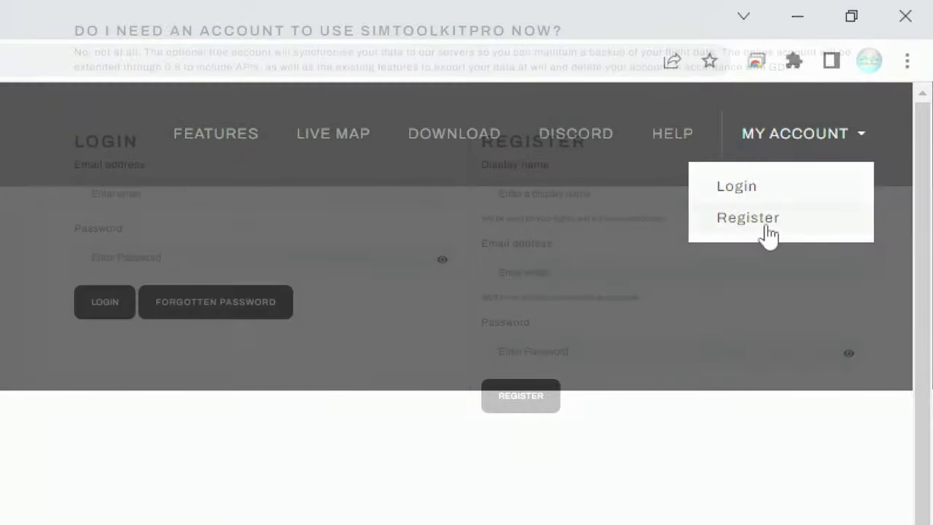
Go to the My Account Register page with the login and registration forms.
{"action": "left_click", "coordinate": [747, 218]}
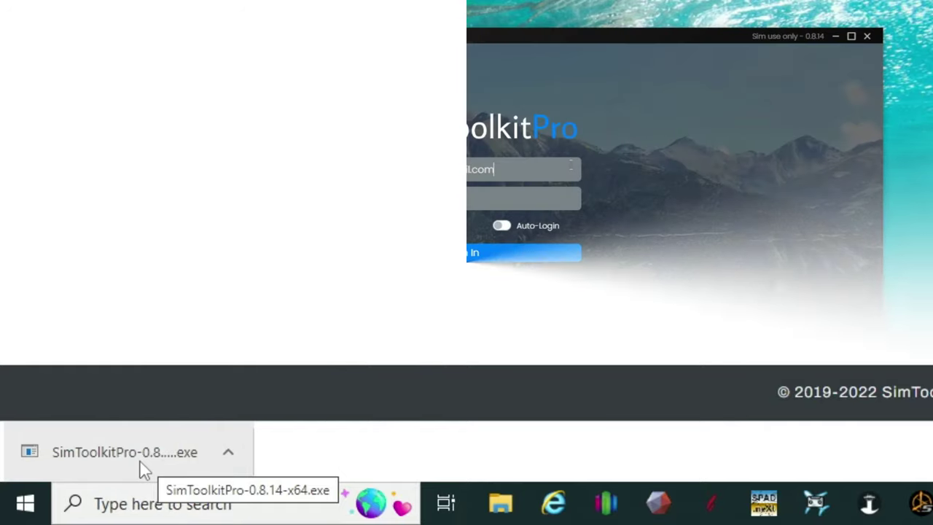
Run SimToolkitPro-0.8.14-x64.exe from Chrome's download bar to launch the client.
{"action": "left_click", "coordinate": [141, 461]}
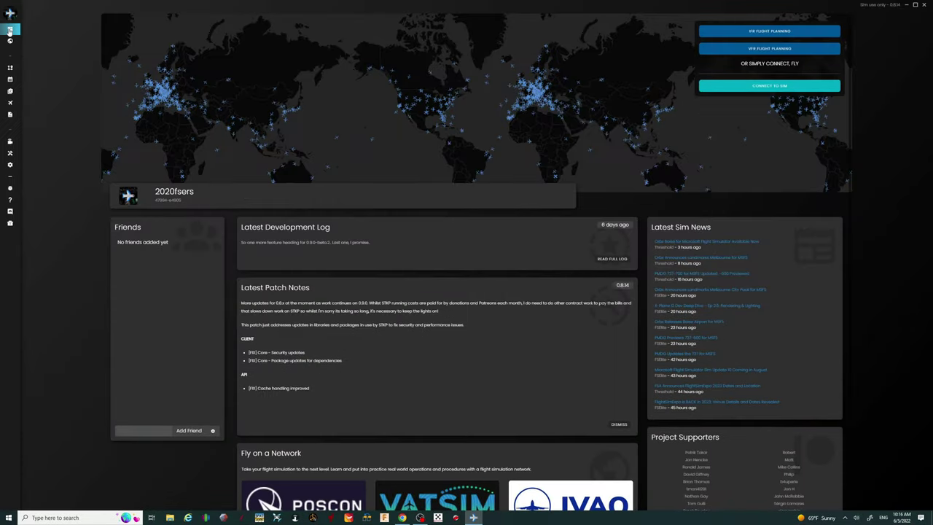
Expand the left sidebar to reveal the labelled navigation sections.
{"action": "mouse_move", "coordinate": [10, 30]}
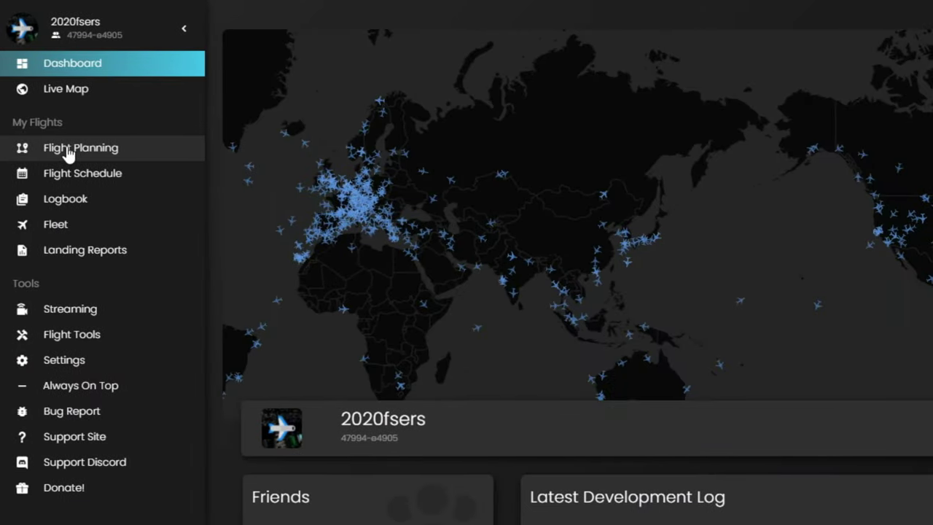
Open the Live Map and, in the VATSIM layer menu, toggle Airport ATC off and on.
{"action": "left_click", "coordinate": [69, 102]}
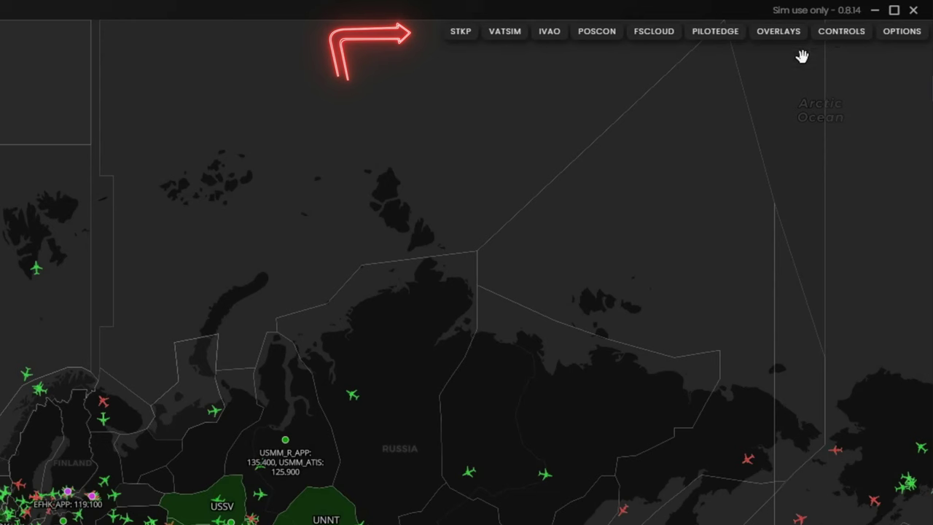
{"action": "left_click", "coordinate": [504, 31]}
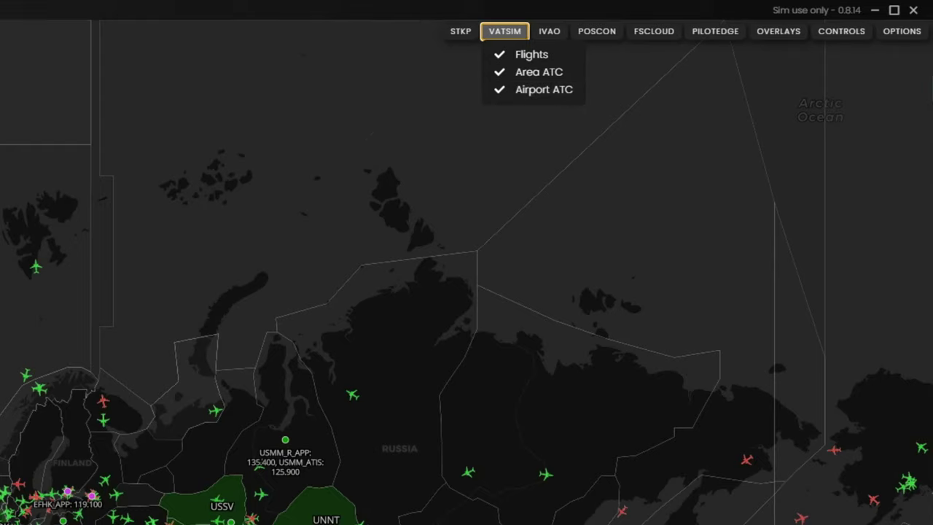
{"action": "scroll", "coordinate": [292, 510], "scroll_direction": "up", "scroll_amount": 5}
{"action": "scroll", "coordinate": [333, 462], "scroll_direction": "up", "scroll_amount": 2}
{"action": "scroll", "coordinate": [530, 441], "scroll_direction": "up", "scroll_amount": 2}
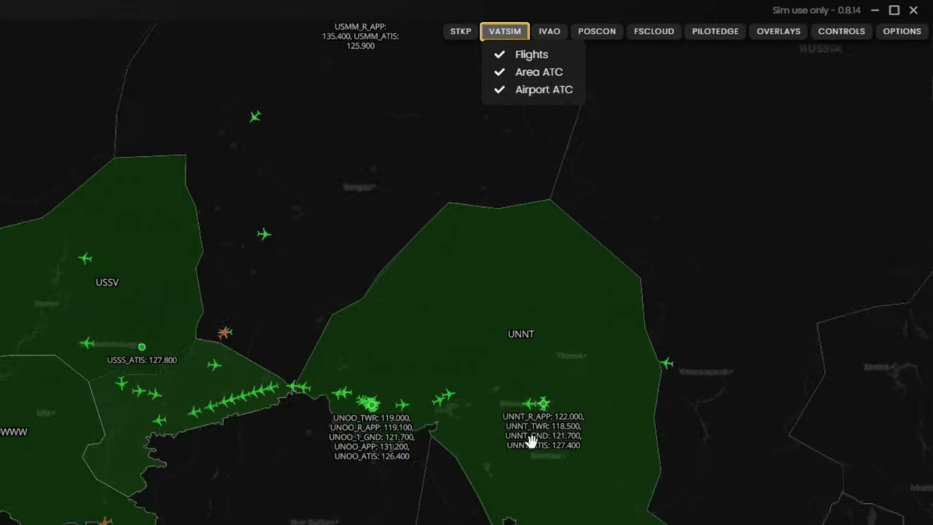
{"action": "scroll", "coordinate": [531, 441], "scroll_direction": "up", "scroll_amount": 2}
{"action": "scroll", "coordinate": [442, 449], "scroll_direction": "up", "scroll_amount": 2}
{"action": "left_click", "coordinate": [549, 97]}
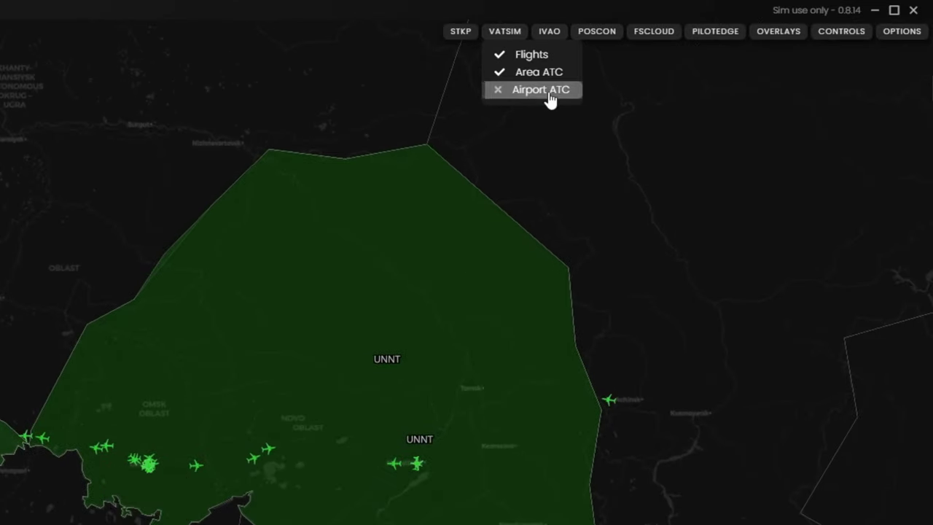
{"action": "left_click", "coordinate": [548, 96]}
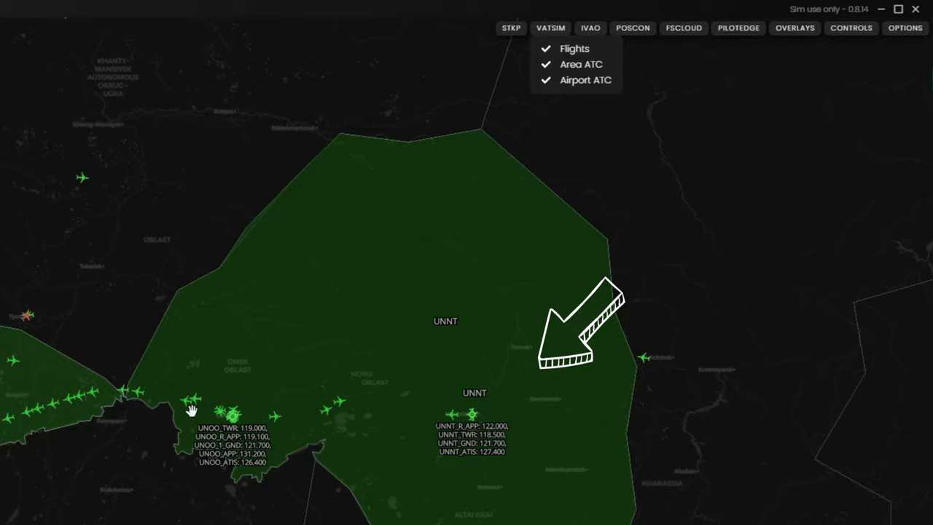
Pan the live map past the USSV and UNNT sectors west to central Europe.
{"action": "left_click_drag", "start_coordinate": [191, 411], "coordinate": [425, 389]}
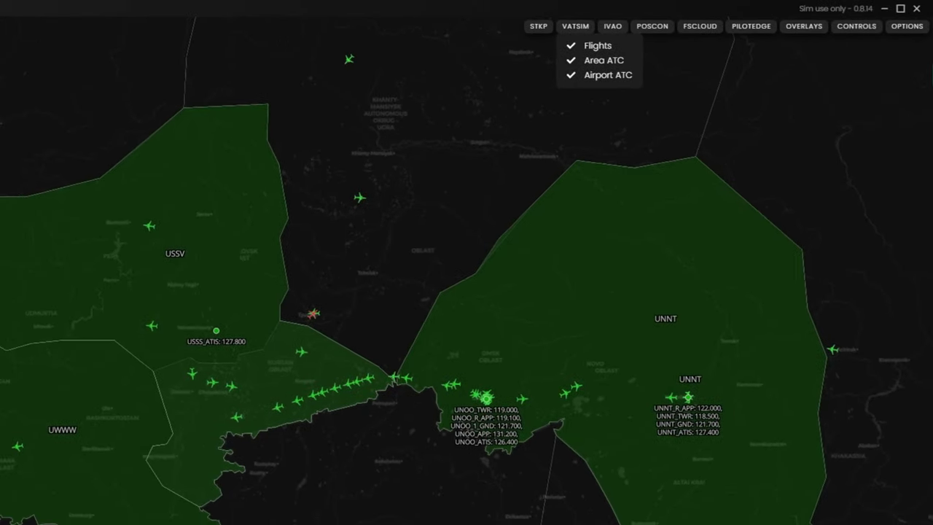
{"action": "left_click_drag", "start_coordinate": [340, 489], "coordinate": [225, 495]}
{"action": "scroll", "coordinate": [357, 397], "scroll_direction": "up", "scroll_amount": 1}
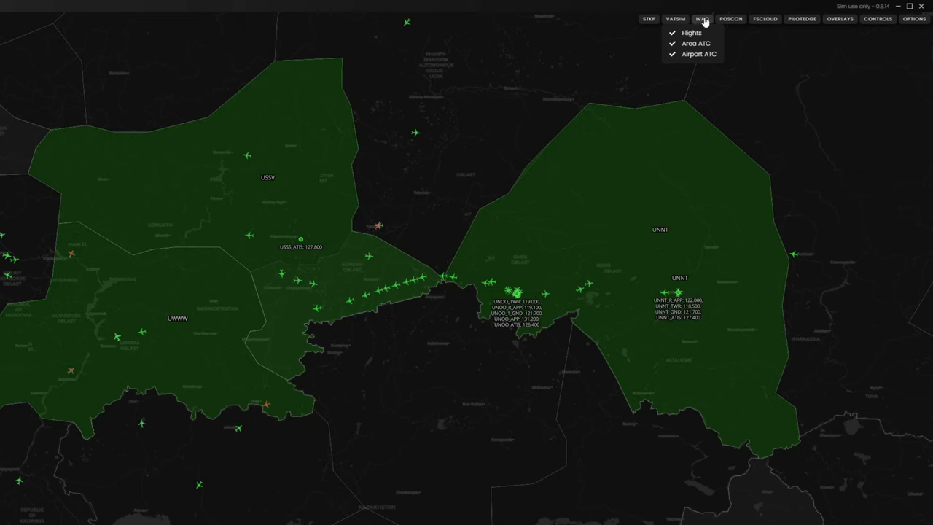
{"action": "mouse_move", "coordinate": [707, 21]}
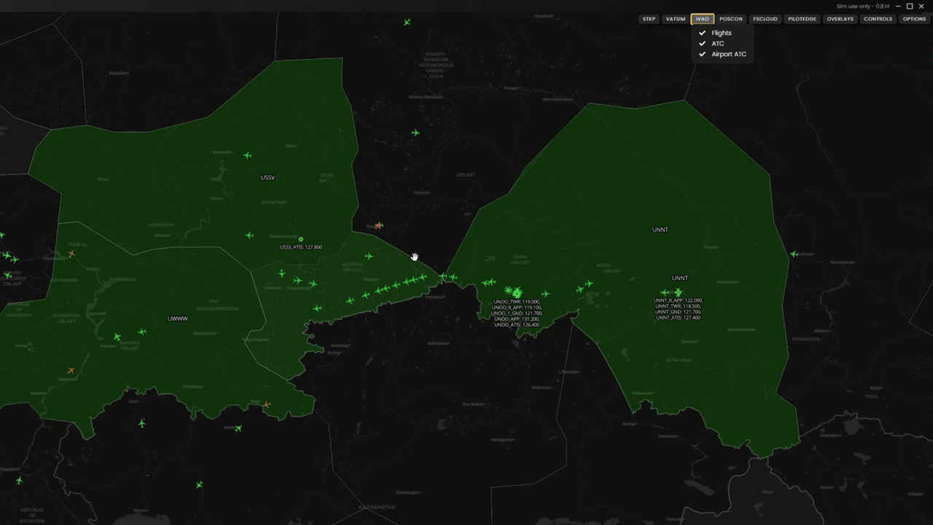
{"action": "left_click_drag", "start_coordinate": [414, 257], "coordinate": [897, 218]}
{"action": "left_click_drag", "start_coordinate": [218, 262], "coordinate": [485, 254]}
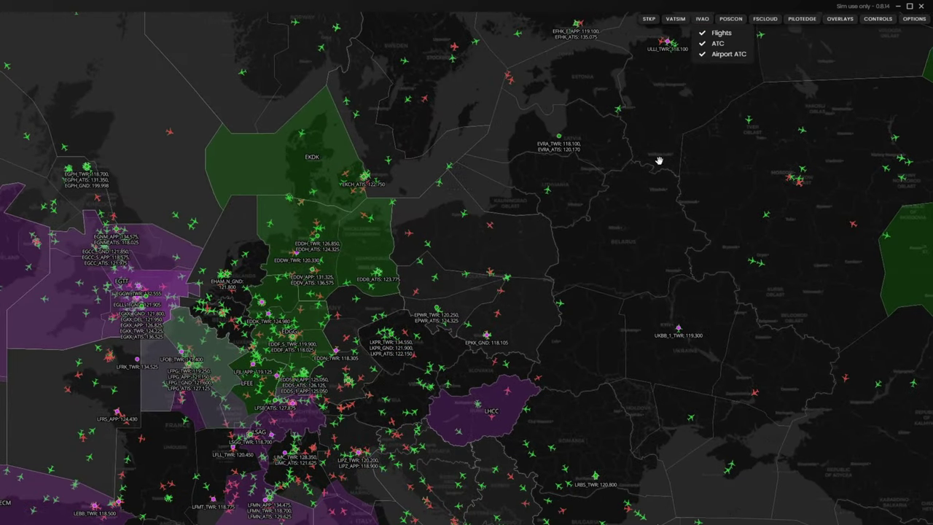
{"action": "mouse_move", "coordinate": [768, 24]}
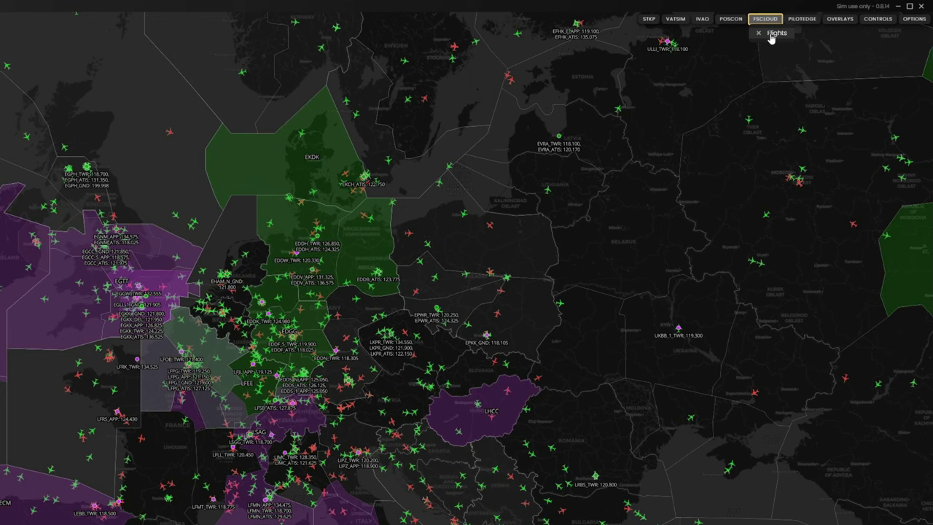
Toggle the Rainfall overlay on and off, then switch to Light Map and back to Dark Map.
{"action": "left_click", "coordinate": [849, 23]}
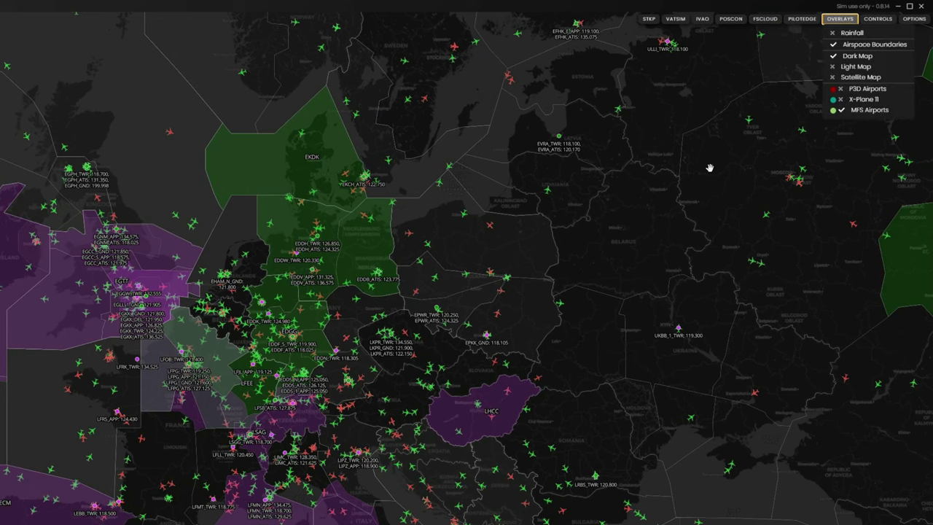
{"action": "scroll", "coordinate": [709, 167], "scroll_direction": "down", "scroll_amount": 2}
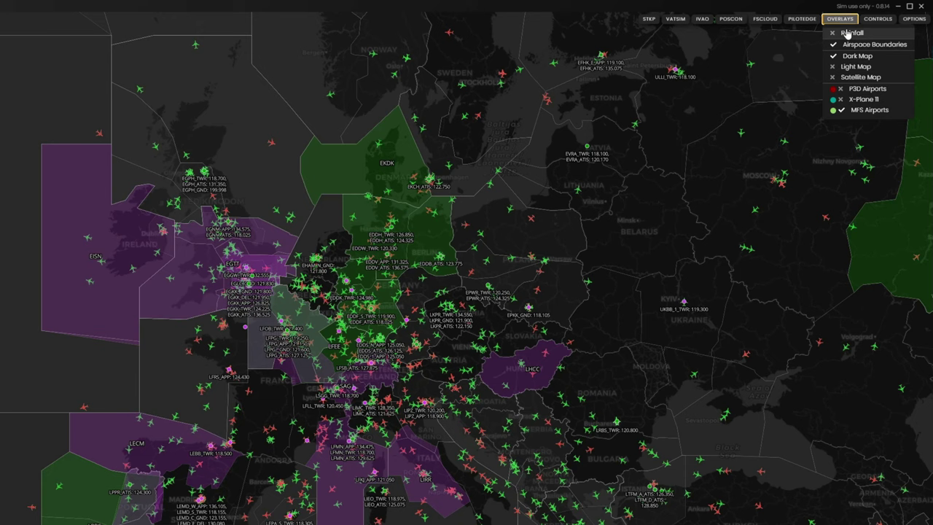
{"action": "left_click", "coordinate": [848, 33]}
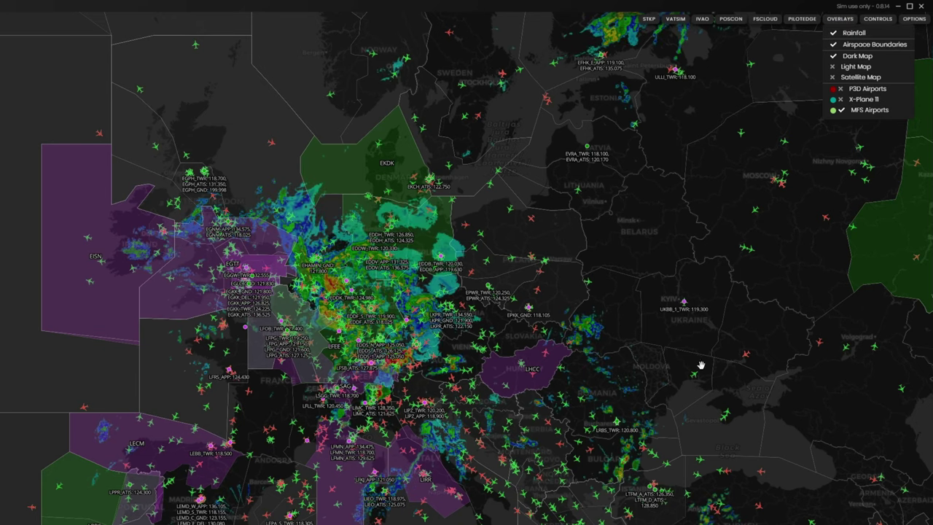
{"action": "left_click_drag", "start_coordinate": [701, 368], "coordinate": [615, 378]}
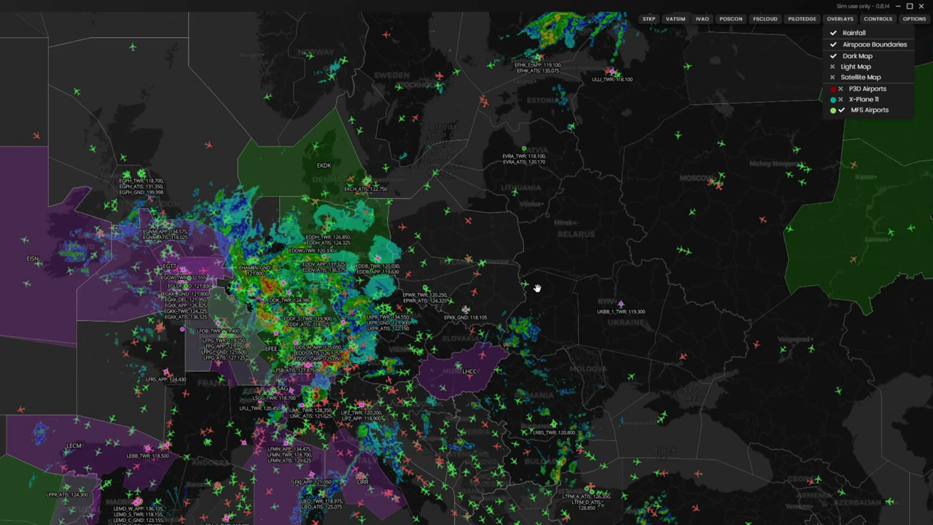
{"action": "left_click", "coordinate": [849, 34]}
{"action": "left_click", "coordinate": [849, 34]}
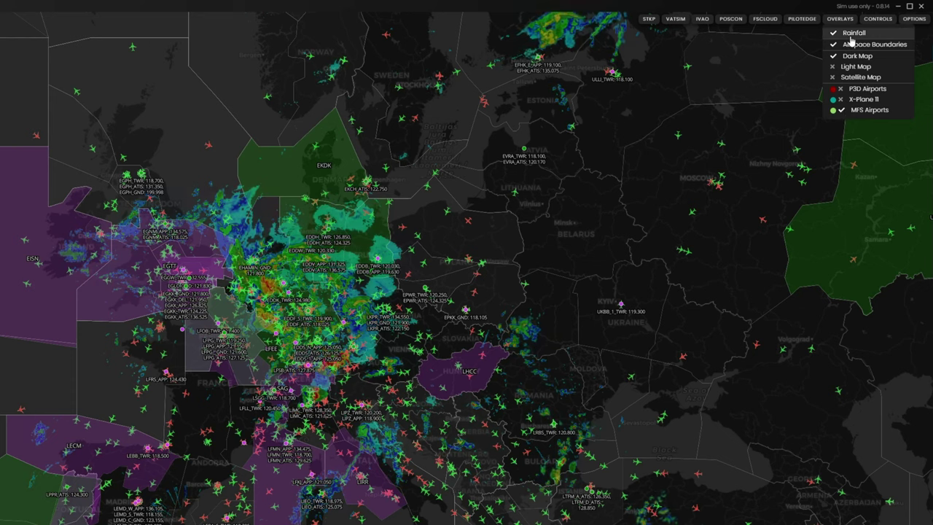
{"action": "left_click", "coordinate": [850, 33]}
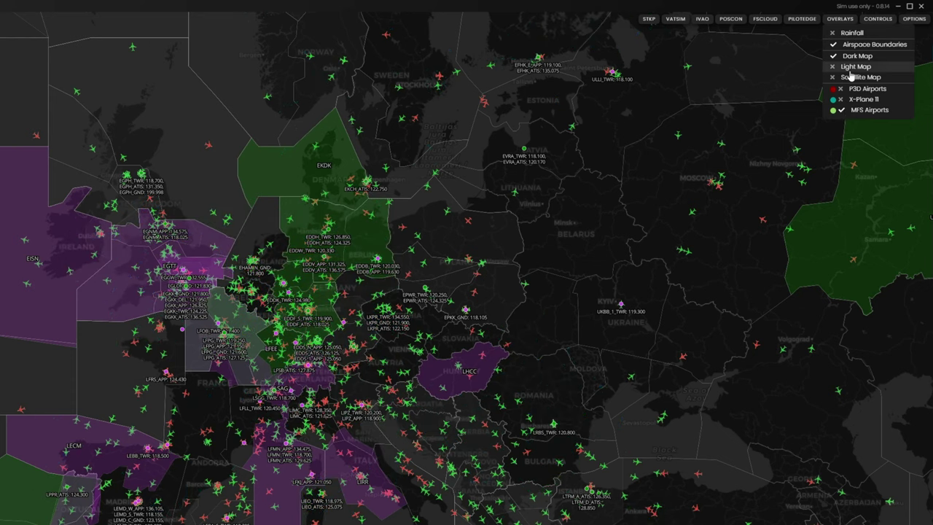
{"action": "left_click", "coordinate": [851, 67]}
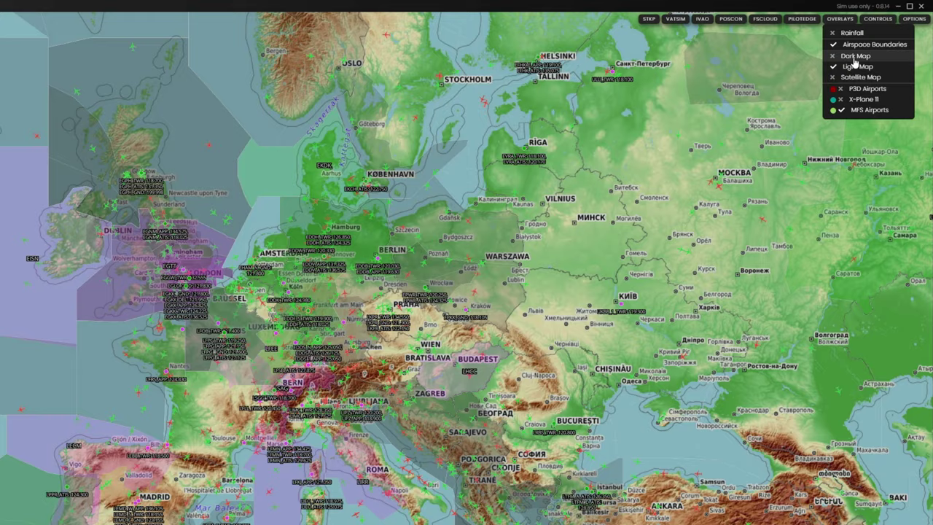
{"action": "left_click", "coordinate": [854, 57]}
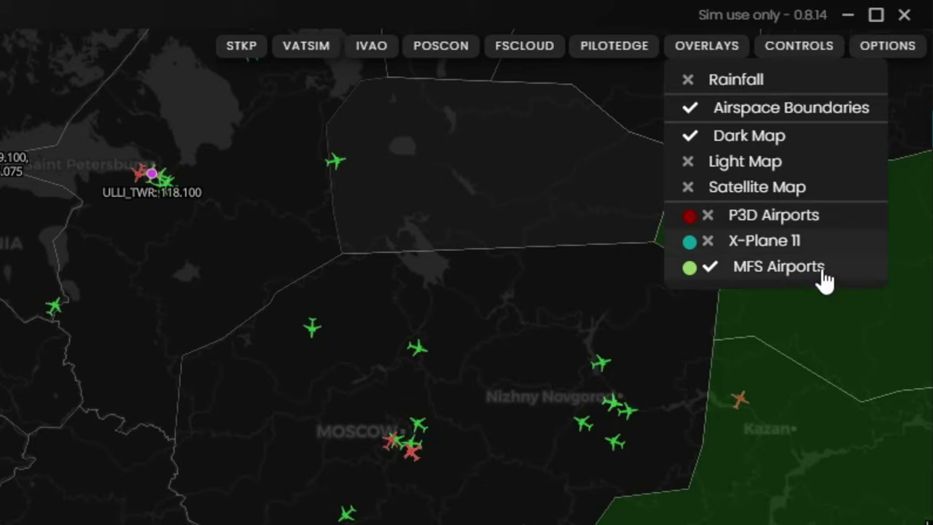
Show follow-me controls, review and save the map colour options, then zoom out to world view.
{"action": "left_click", "coordinate": [791, 59]}
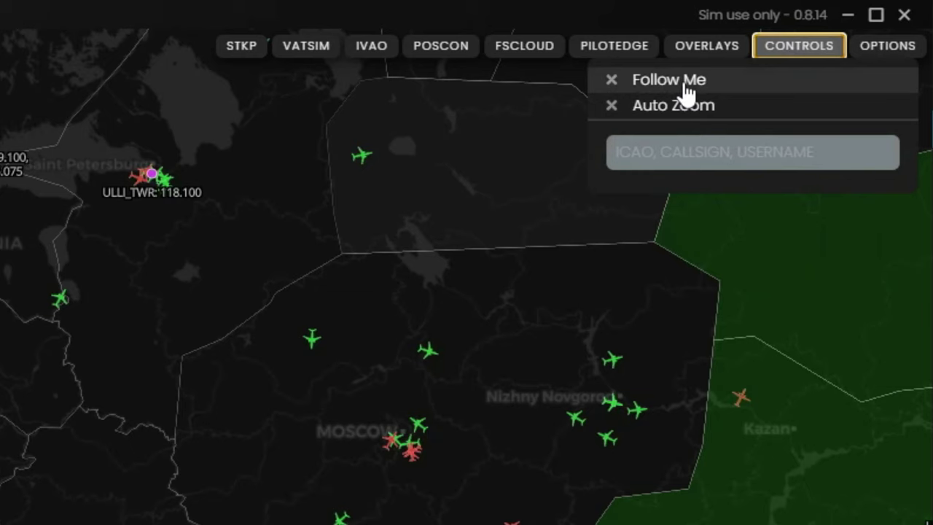
{"action": "left_click_drag", "start_coordinate": [244, 388], "coordinate": [374, 482]}
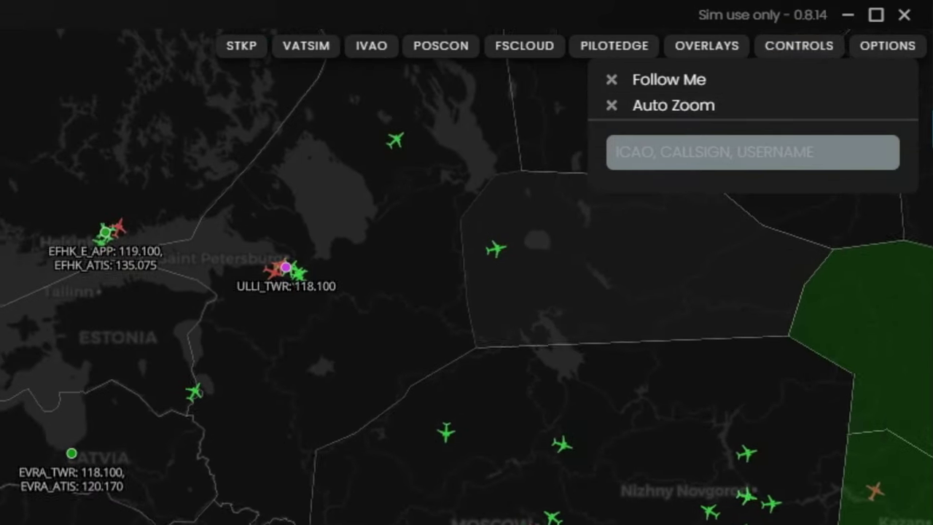
{"action": "left_click", "coordinate": [871, 48]}
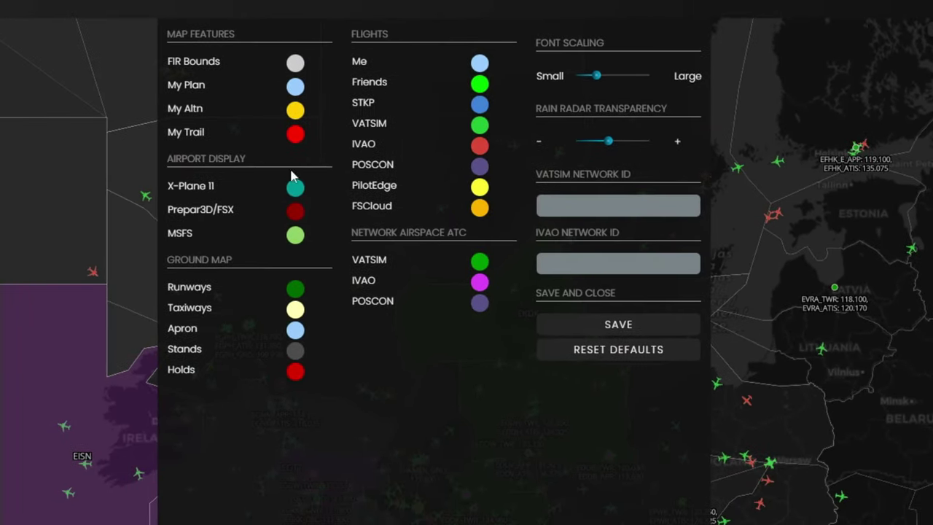
{"action": "left_click", "coordinate": [599, 337]}
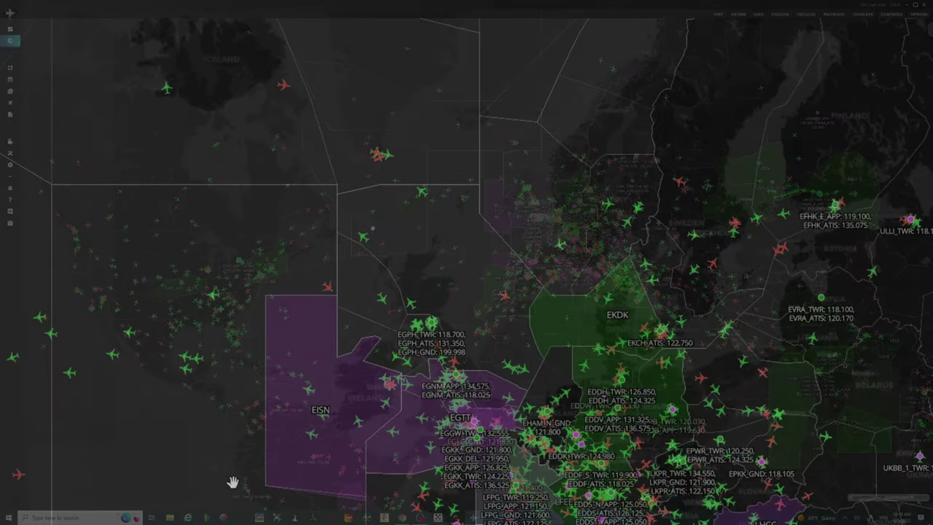
{"action": "scroll", "coordinate": [315, 521], "scroll_direction": "down", "scroll_amount": 5}
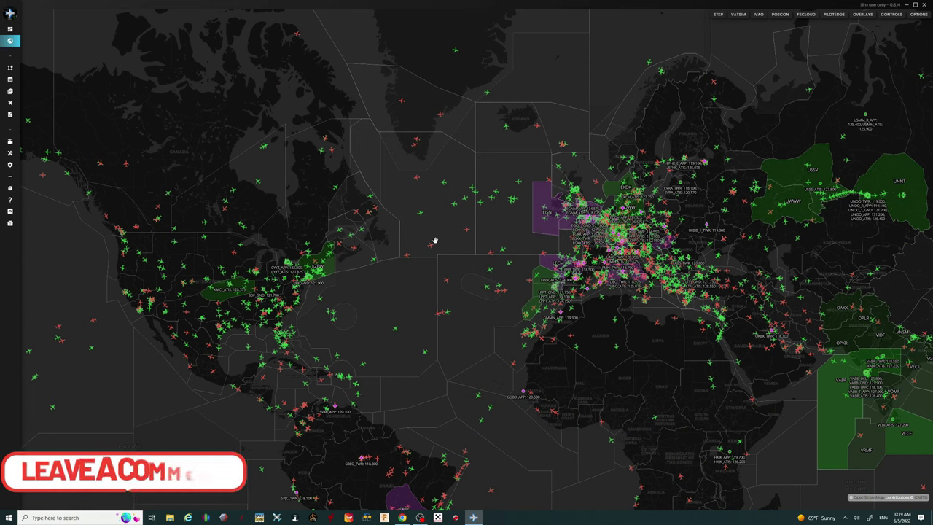
Open the Flight Planning page from the expanded sidebar.
{"action": "mouse_move", "coordinate": [34, 50]}
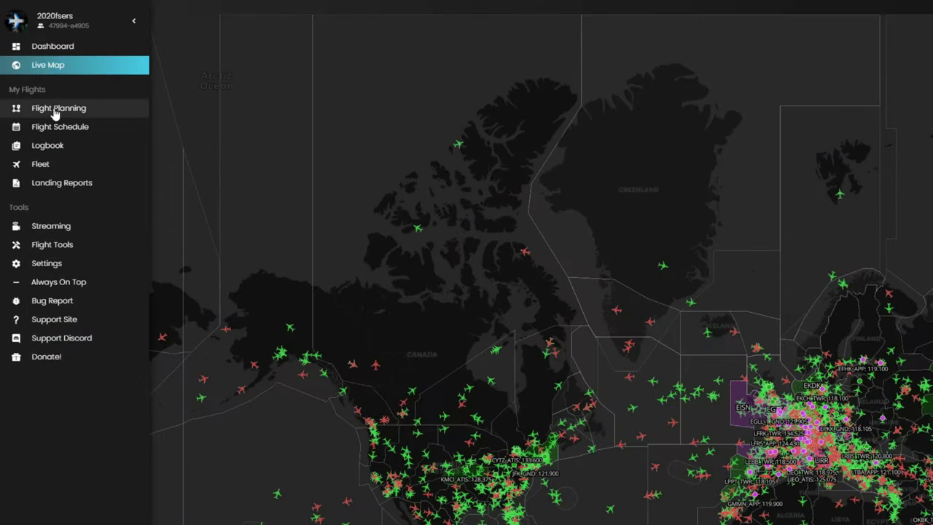
{"action": "left_click", "coordinate": [55, 112]}
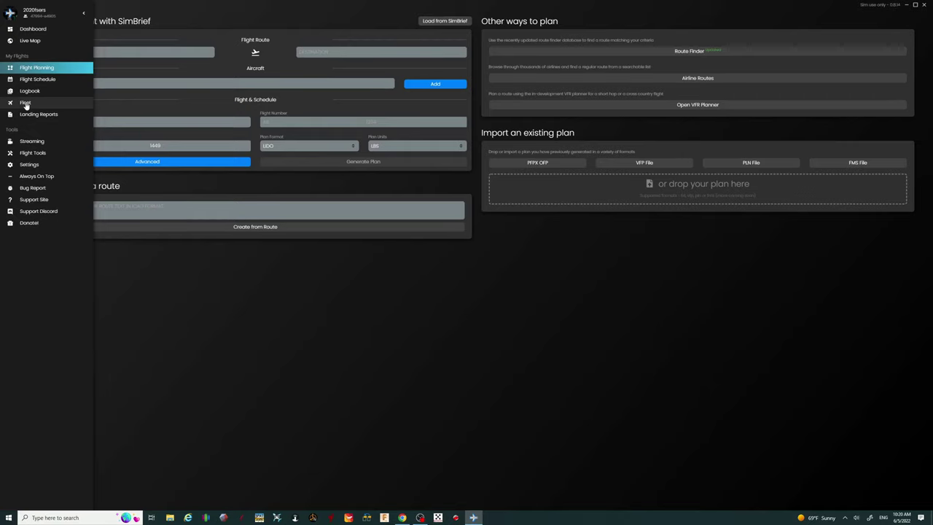
View the Fleet page with Bahamasair B737 BH208, then open Landing Reports.
{"action": "left_click", "coordinate": [26, 102]}
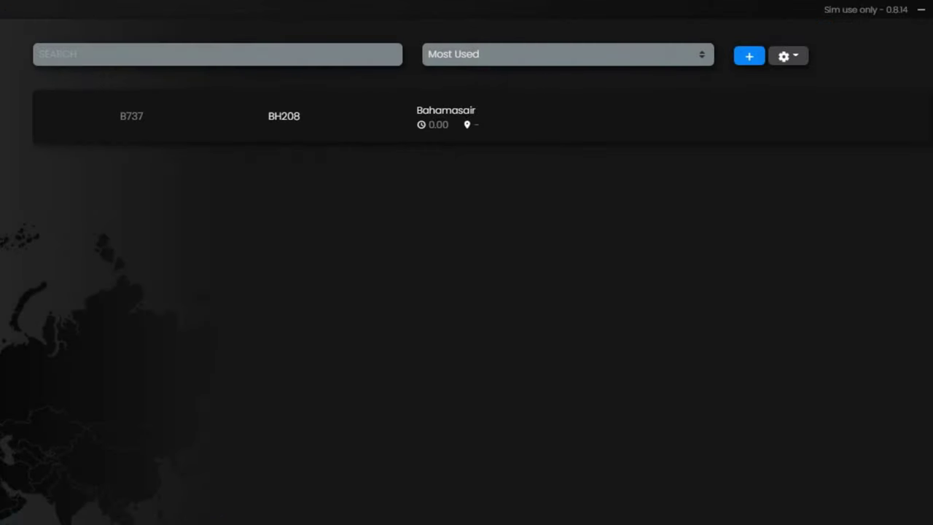
{"action": "left_click", "coordinate": [58, 252]}
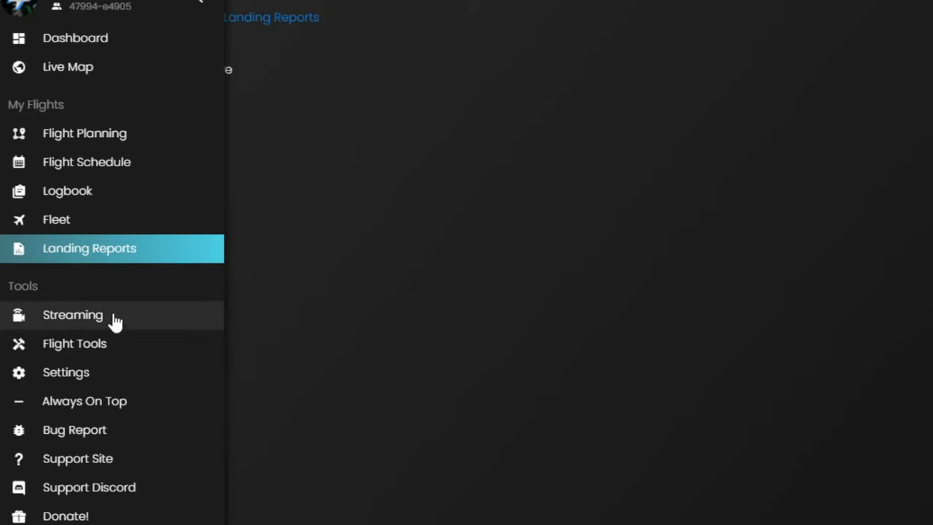
Open Flight Tools and its Checklists tab showing the default Rotate MD80 checklist.
{"action": "left_click", "coordinate": [162, 349]}
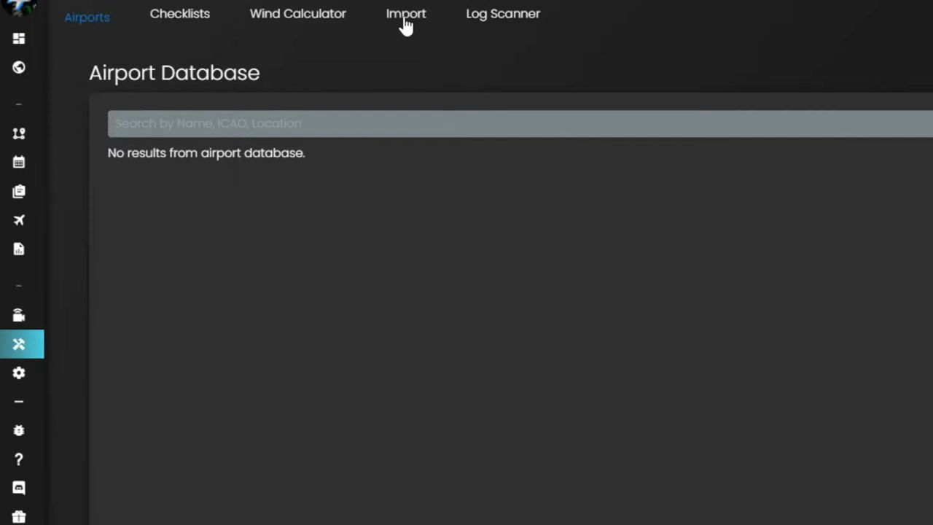
{"action": "left_click", "coordinate": [178, 29]}
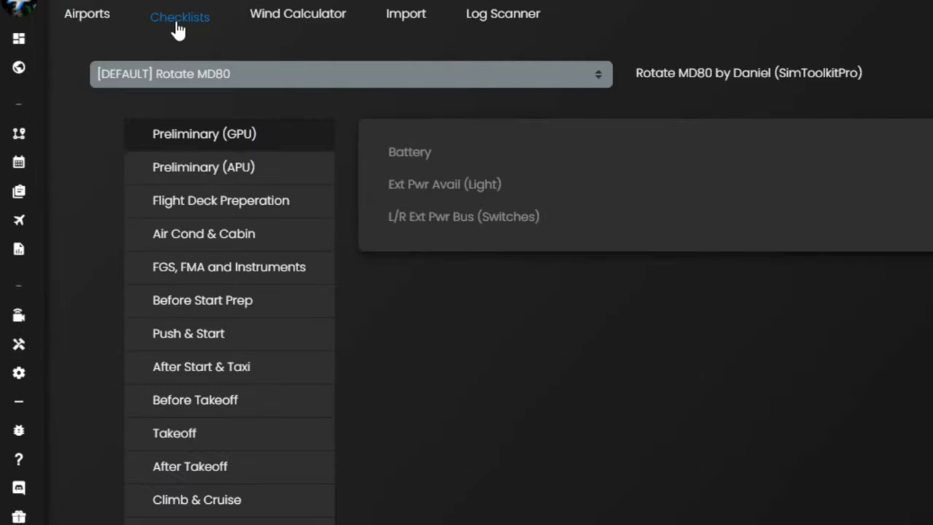